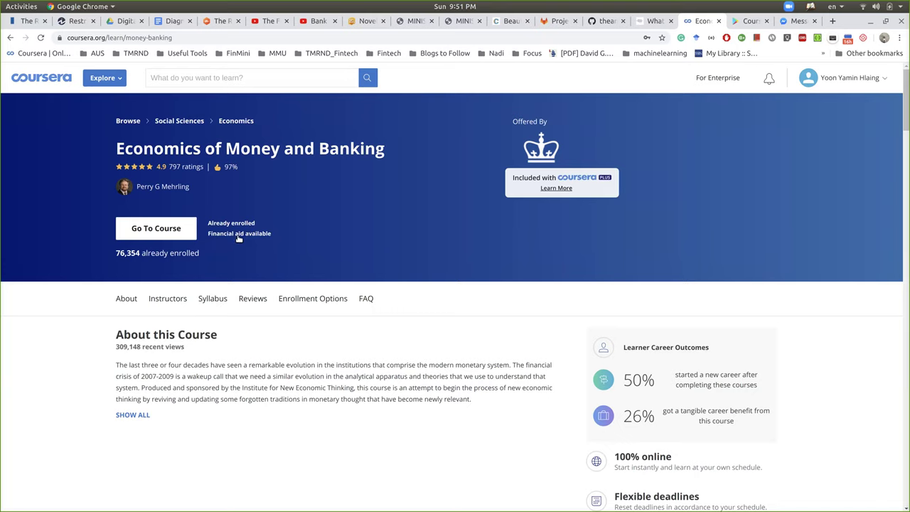
pyautogui.click(238, 235)
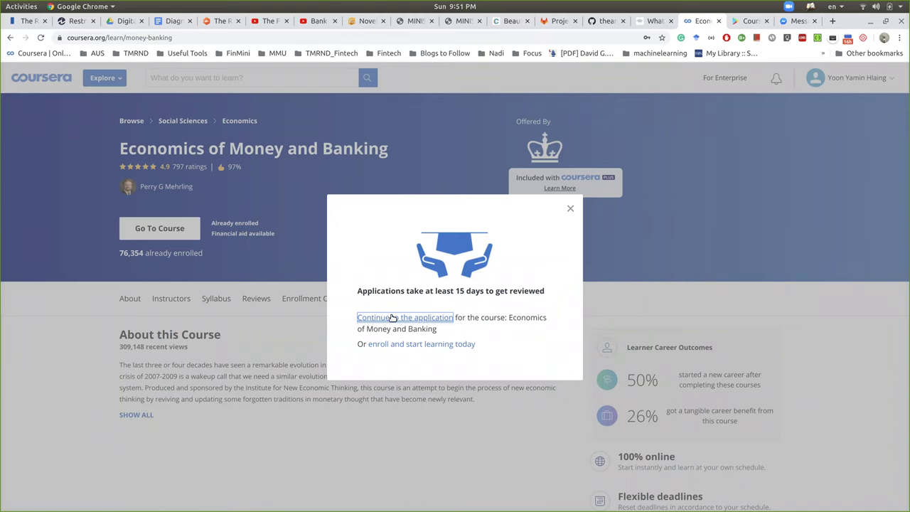
pyautogui.click(392, 317)
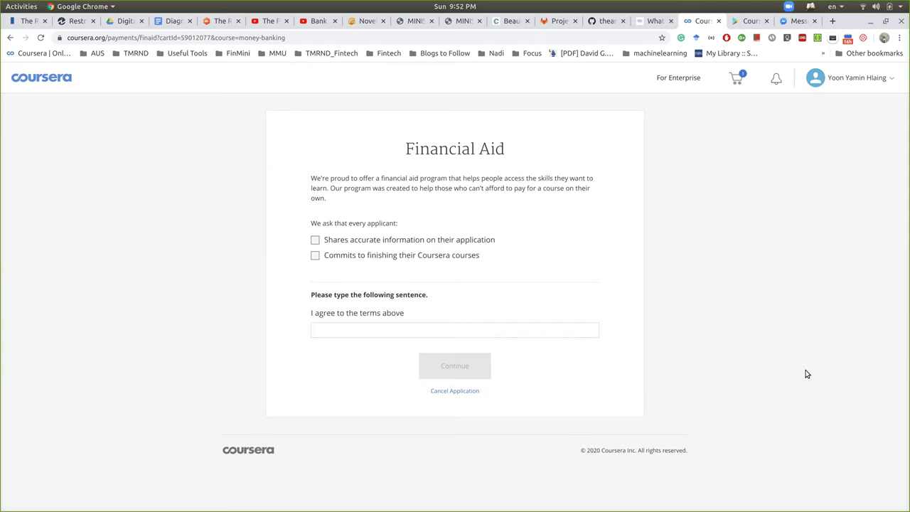
pyautogui.click(11, 38)
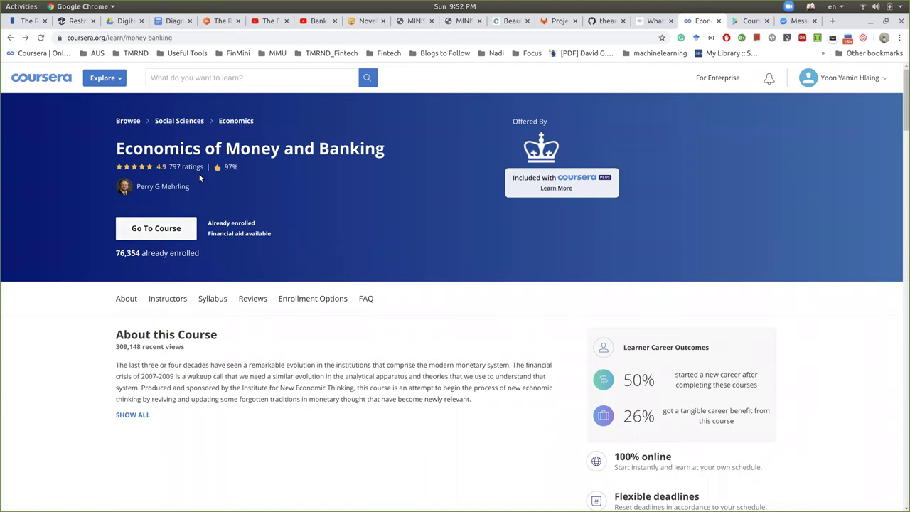
# Open the course's financial aid application, accept both applicant commitments and continue with the sentence "I agree to the terms above".
pyautogui.click(253, 234)
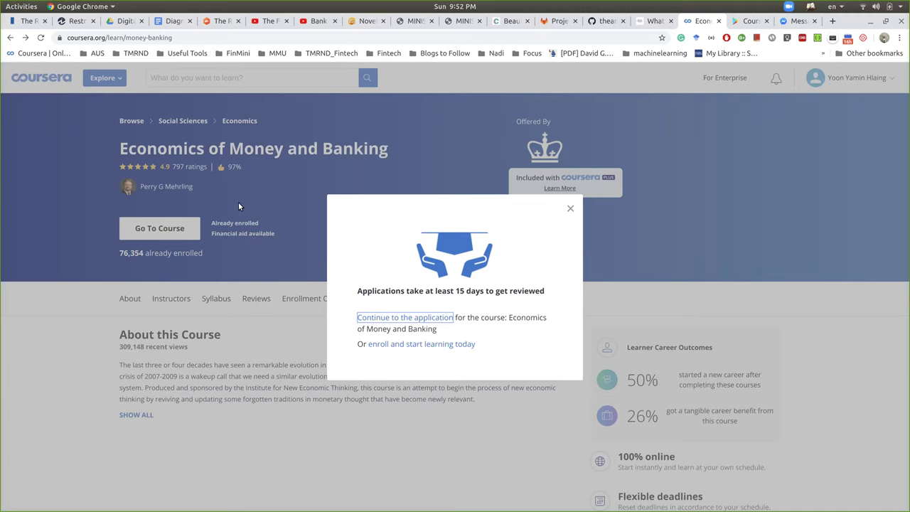
pyautogui.click(380, 321)
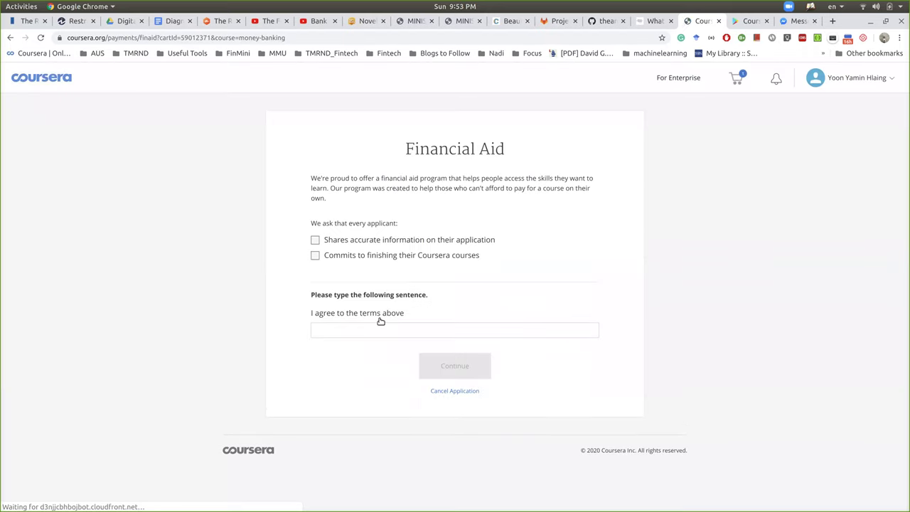
pyautogui.click(315, 241)
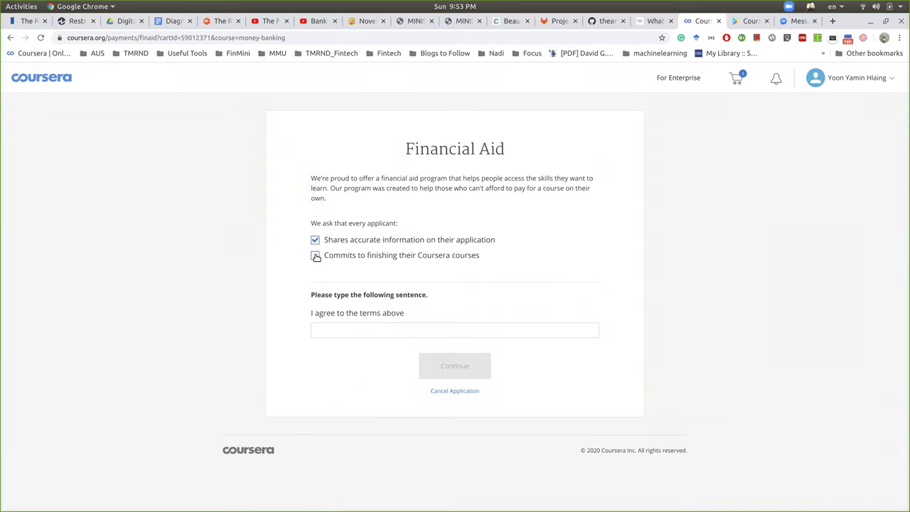
pyautogui.click(339, 326)
pyautogui.write('I agree to the terms ')
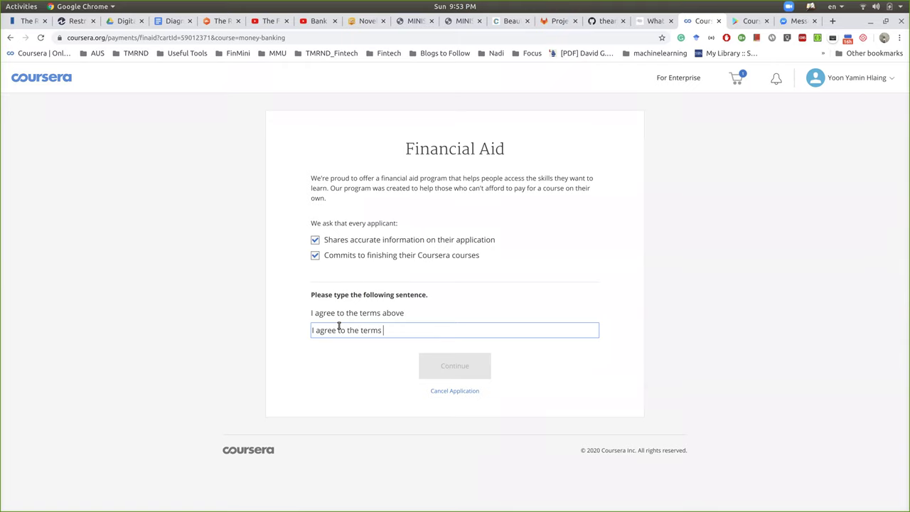
pyautogui.write('above')
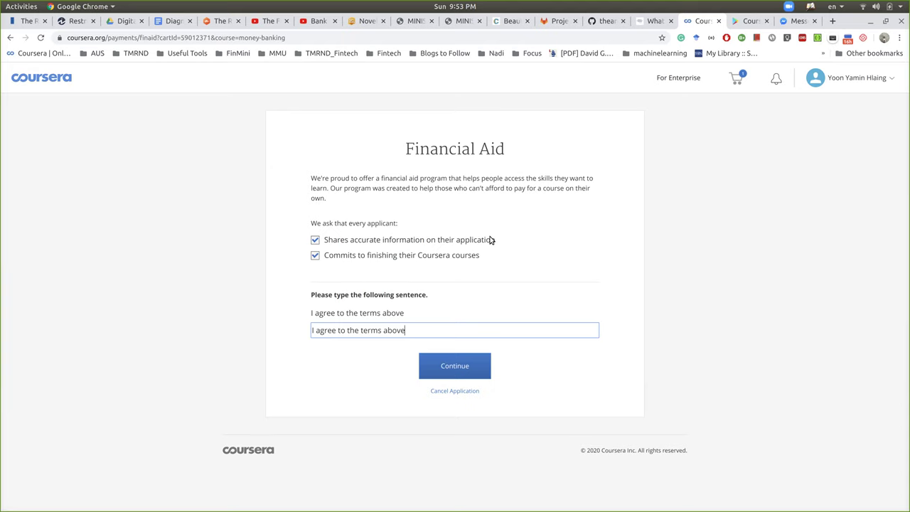
pyautogui.click(469, 367)
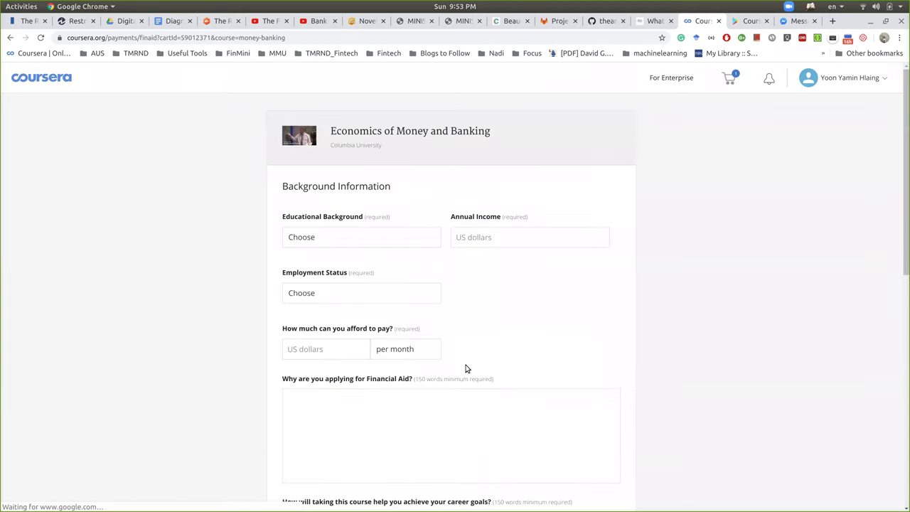
# Fill in the background information: College degree, annual income 100 US dollars, employment status Student, and 0 US dollars affordable per month.
pyautogui.click(415, 239)
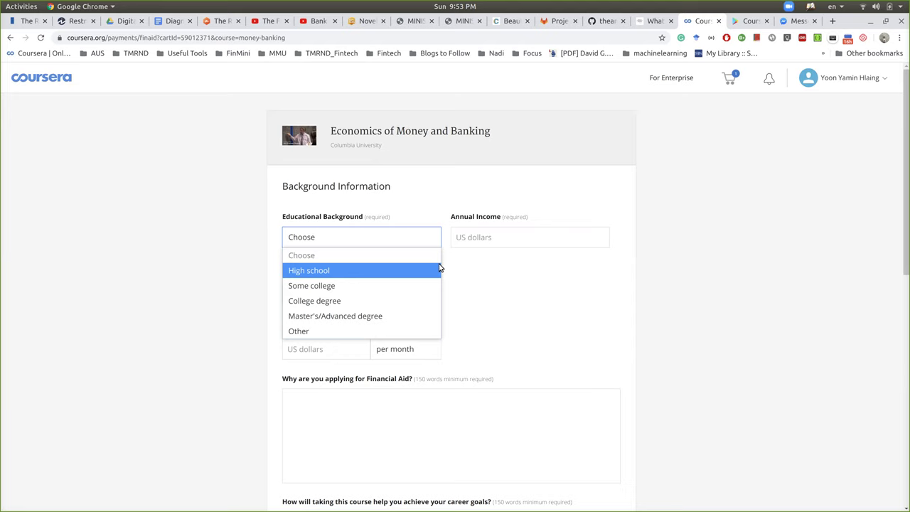
pyautogui.click(409, 301)
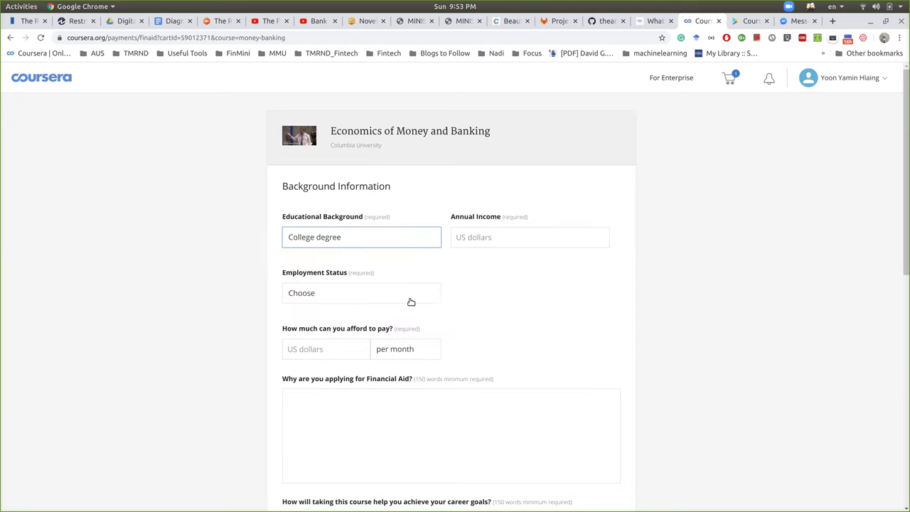
pyautogui.click(471, 234)
pyautogui.write('100')
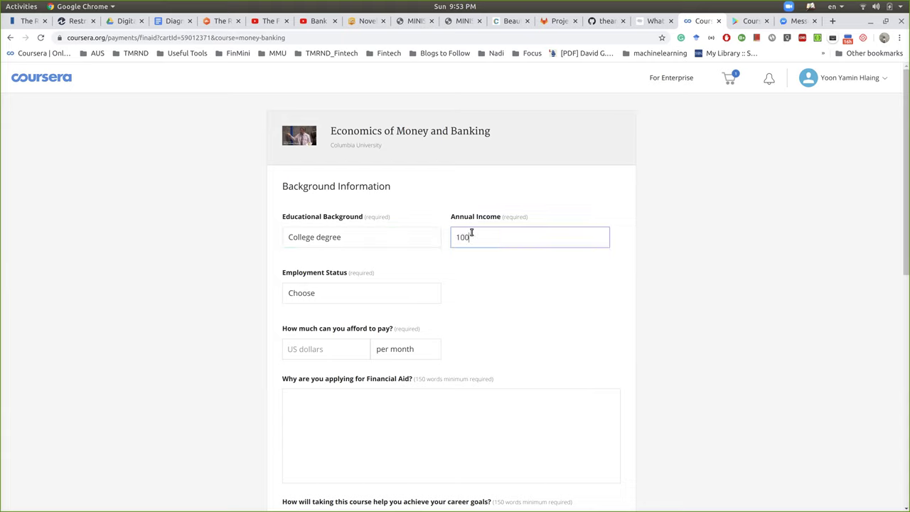
pyautogui.click(349, 301)
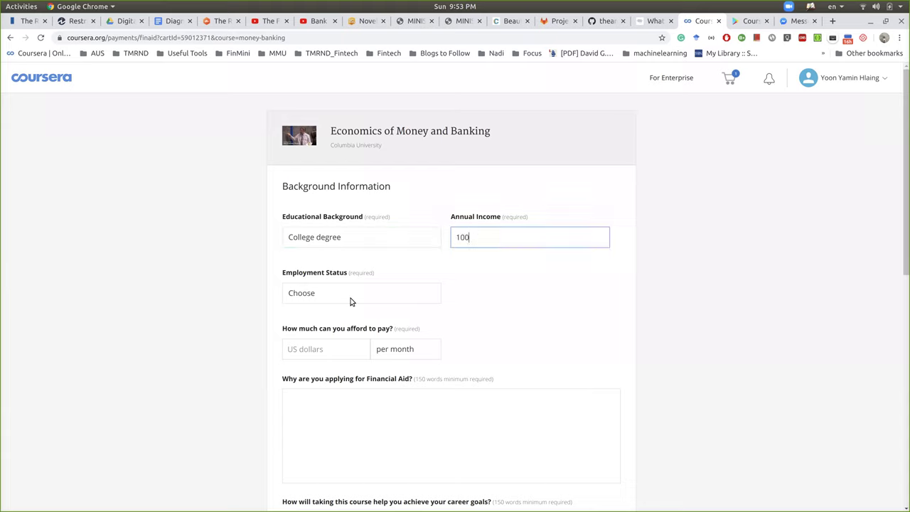
pyautogui.click(342, 373)
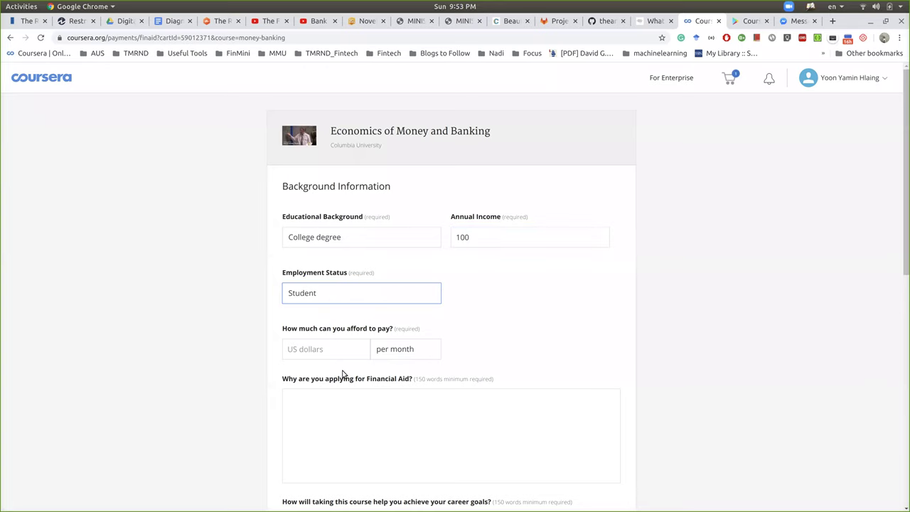
pyautogui.scroll(-1, 359, 303)
pyautogui.click(356, 296)
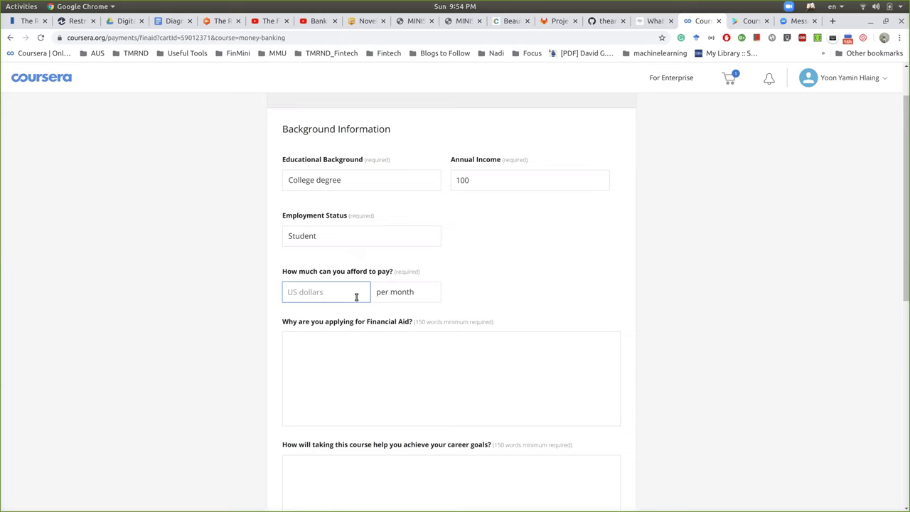
pyautogui.write('0')
# Copy the prepared answer on why financial aid is needed from CourseraAP.docx in LibreOffice Writer into the matching application question.
pyautogui.click(355, 359)
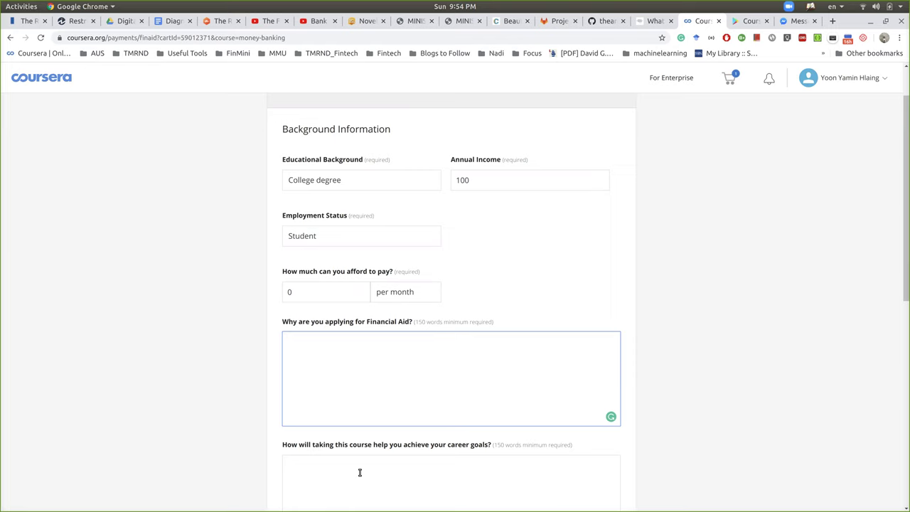
pyautogui.scroll(-4, 360, 472)
pyautogui.scroll(1, 360, 472)
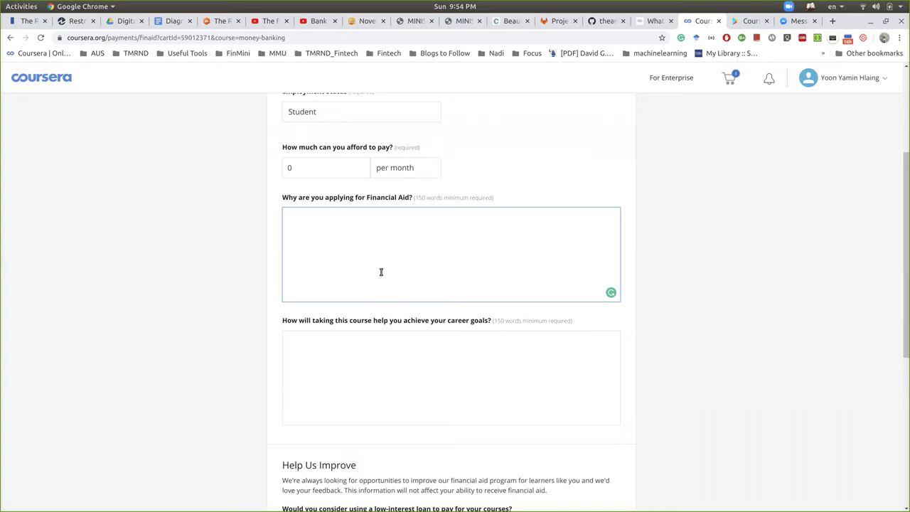
pyautogui.click(370, 333)
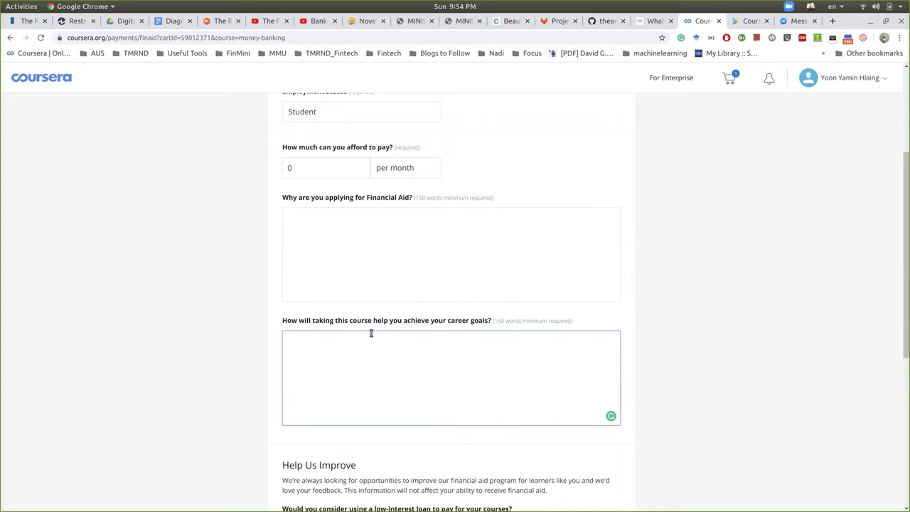
pyautogui.press('super')
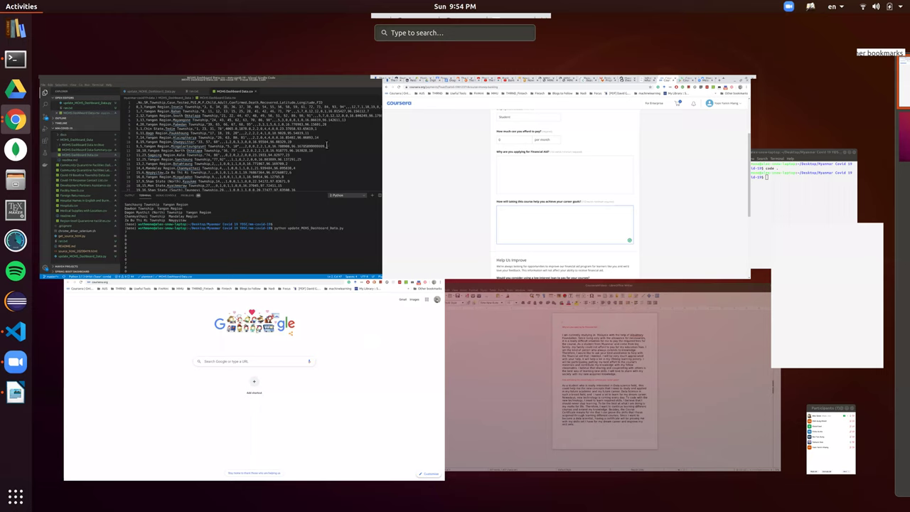
pyautogui.press('super')
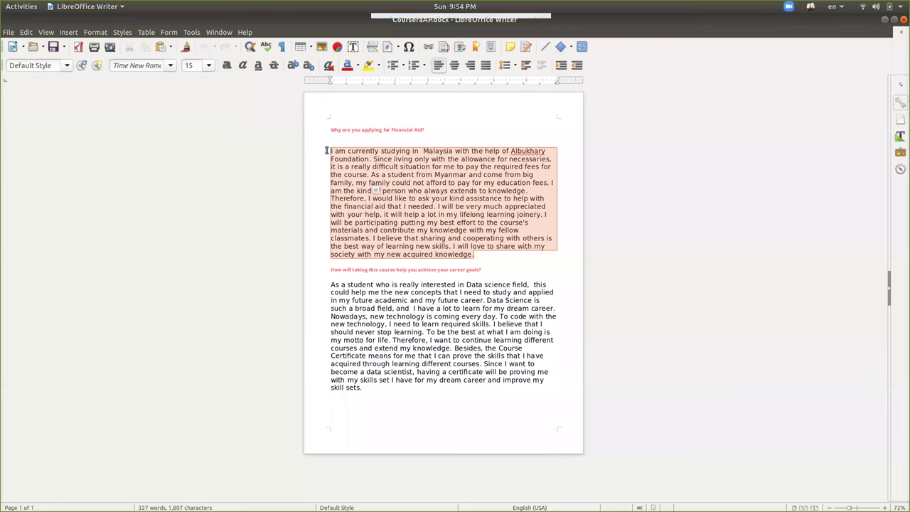
pyautogui.hotkey('alt', 'Tab')
pyautogui.click(458, 214)
pyautogui.write("I am currently studying in  Malaysia with the help of Albukhary Foundation. Since living only with the allowance for necessaries, it is a really difficult situation for me to pay the required fees for the course. As a student from Myanmar and come from big family, my family could not afford to pay for my education fees. I am the kind of person who always extends to knowledge.  Therefore, I would like to ask your kind assistance to help with the financial aid that I needed. I will be very much appreciated with your help, it will help a lot in my lifelong learning joinery. I will be participating putting my best effort to the course's materials and contribute my knowledge with my fellow classmates. I believe that sharing and cooperating with others is the best way of learning new skills. I will love to share with my society with my new acquired knowledge.")
# Copy the prepared career goals paragraph from the Writer document into the application's career goals question.
pyautogui.hotkey('alt', 'Tab')
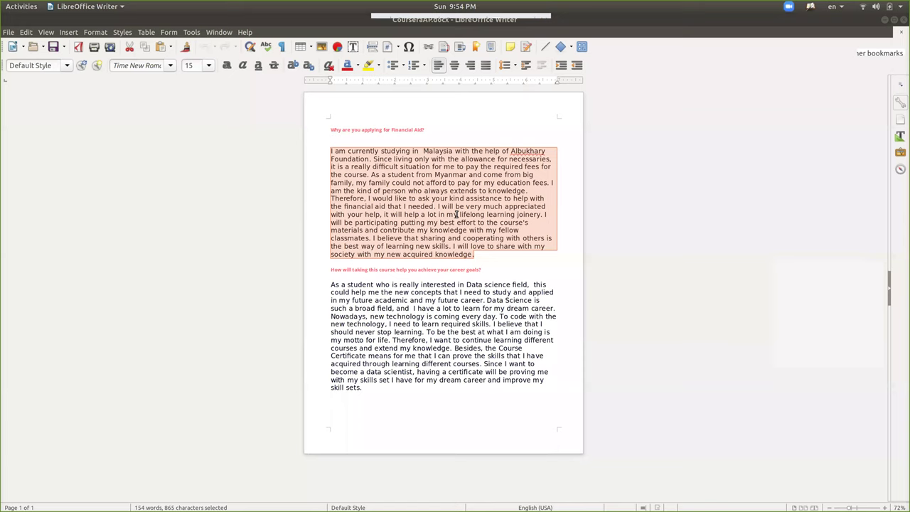
pyautogui.moveTo(386, 392); pyautogui.dragTo(326, 288)
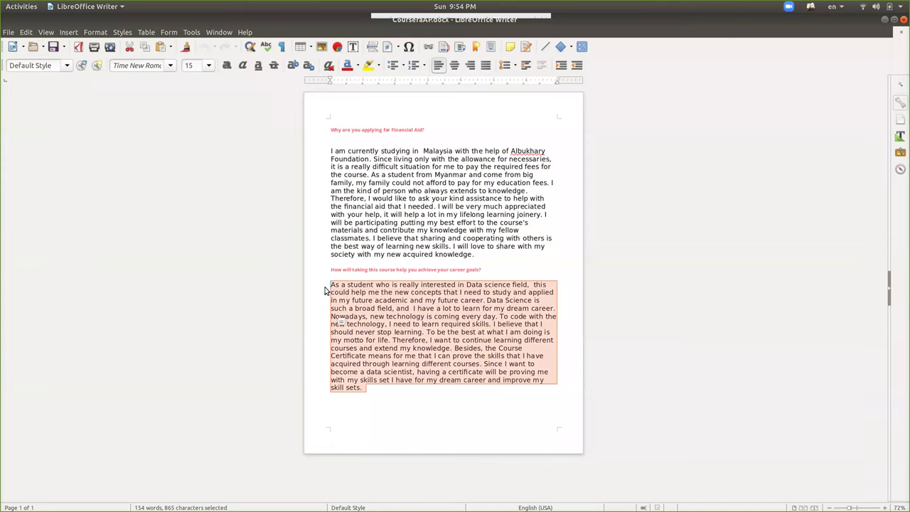
pyautogui.press('super')
pyautogui.click(515, 268)
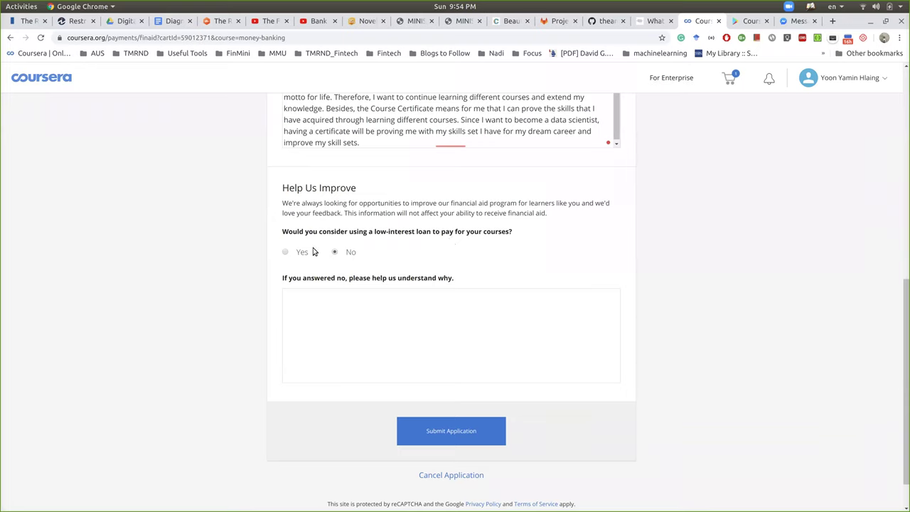
# Answer Yes to considering a low-interest loan and submit the financial aid application.
pyautogui.click(286, 253)
pyautogui.click(442, 440)
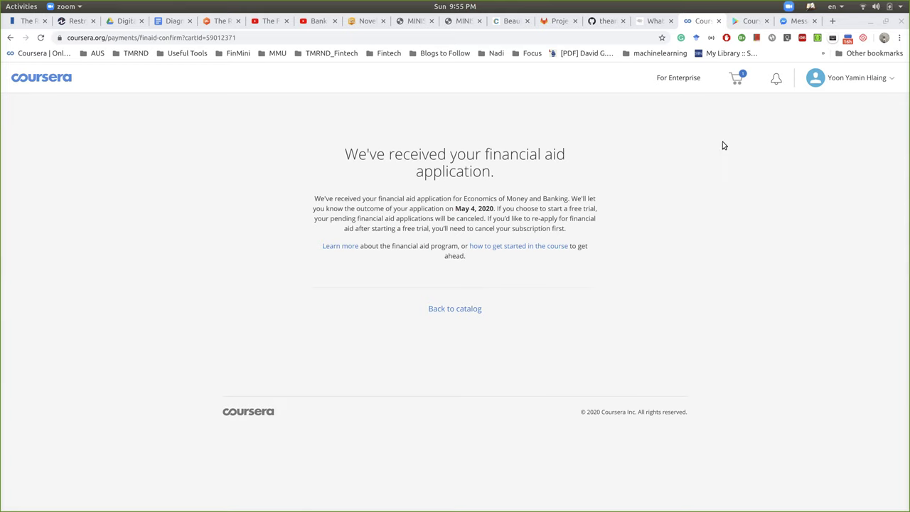
# Open the Economics of Money and Banking course from My Courses and dismiss the timezone notice.
pyautogui.click(880, 76)
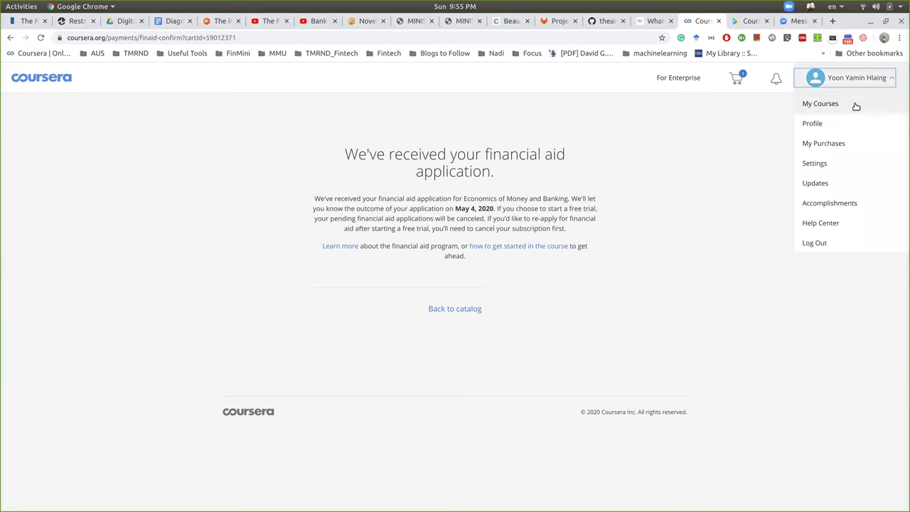
pyautogui.click(856, 106)
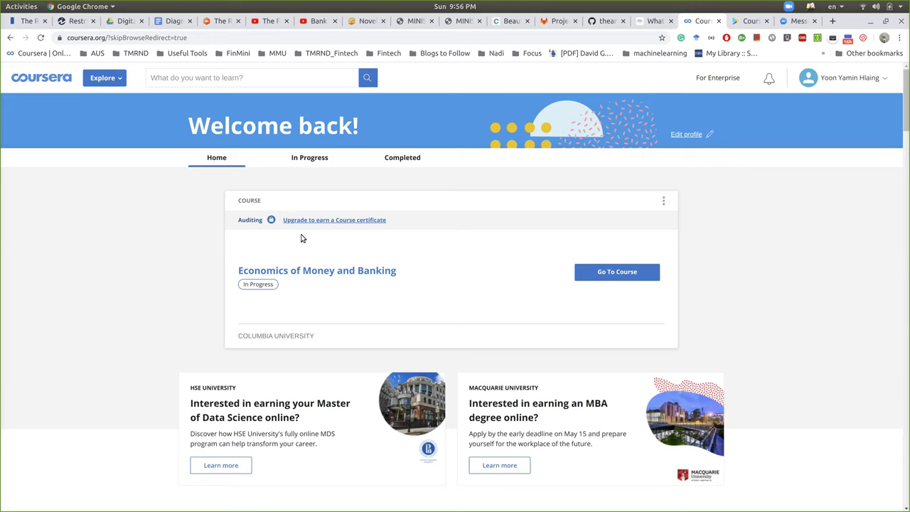
pyautogui.click(308, 270)
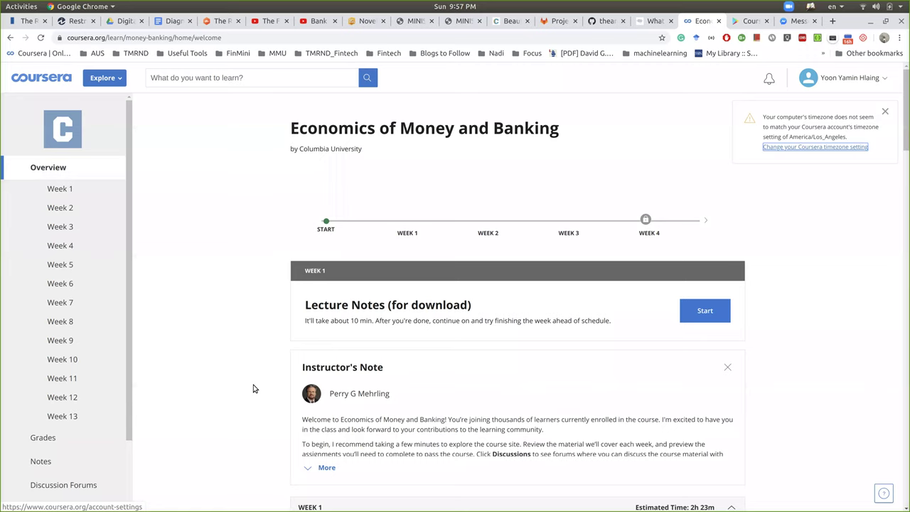
pyautogui.click(887, 113)
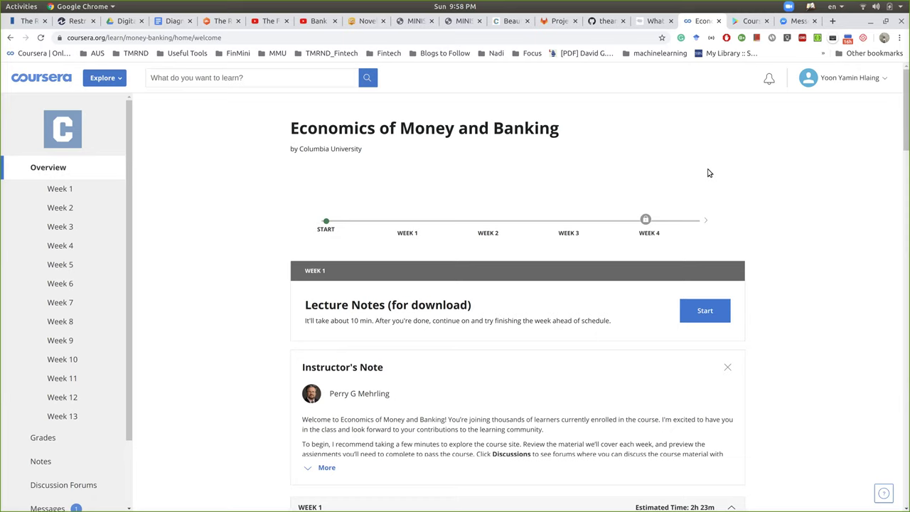
# Switch to Messenger and look through the member list of the Economics of Money and Banking group chat.
pyautogui.click(793, 28)
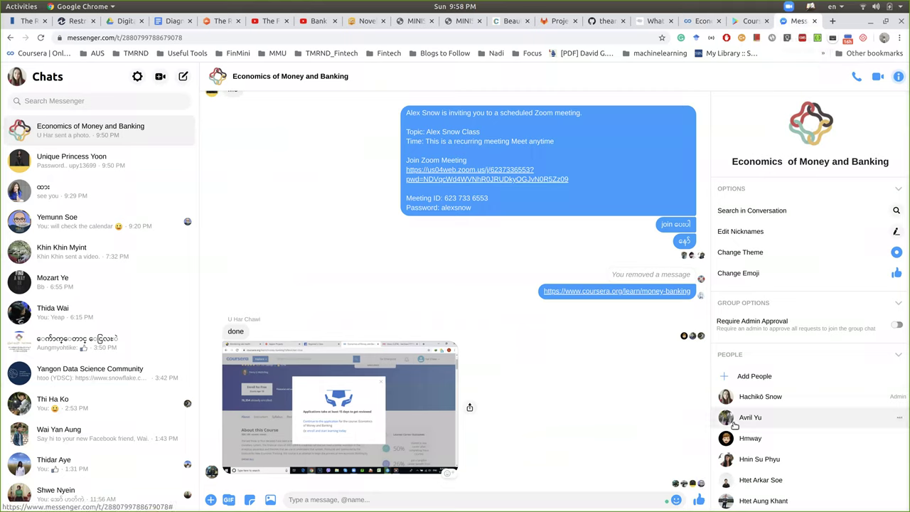
pyautogui.scroll(-8, 735, 425)
pyautogui.scroll(-3, 734, 425)
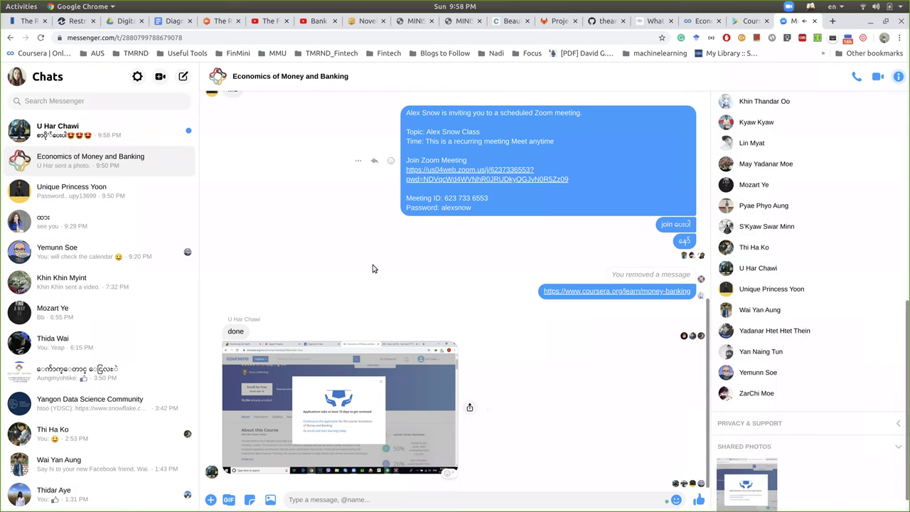